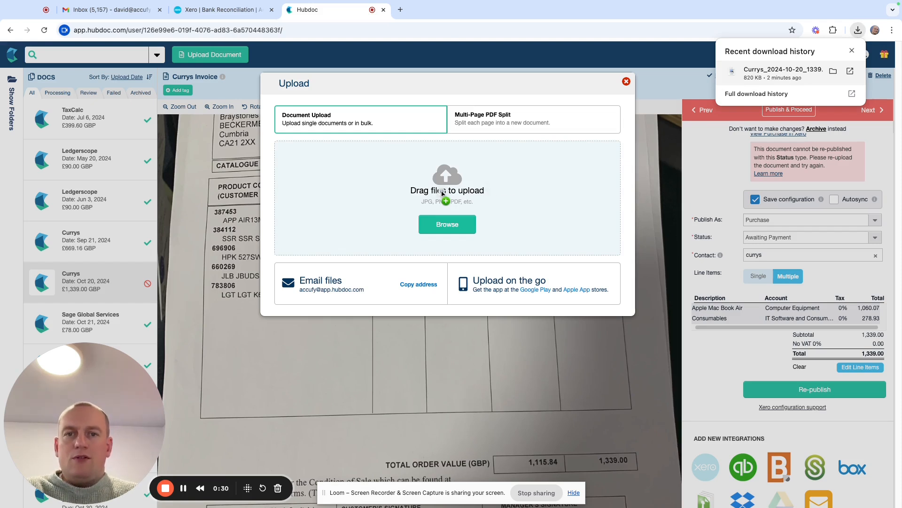
# Step: Upload the downloaded file Currys_2024-10-20_1339.00.jpg as a single document and close the upload window
pyautogui.moveTo(443, 193); pyautogui.dragTo(443, 205)
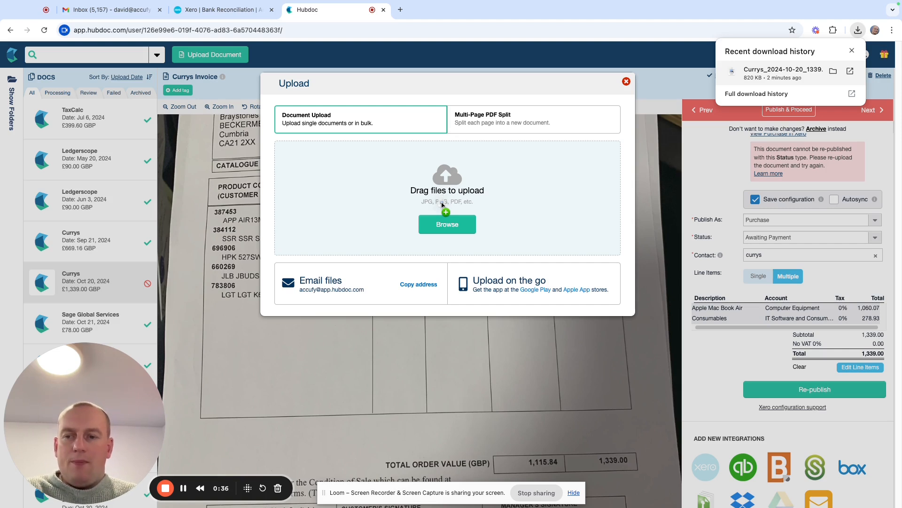
pyautogui.moveTo(442, 204); pyautogui.dragTo(439, 219)
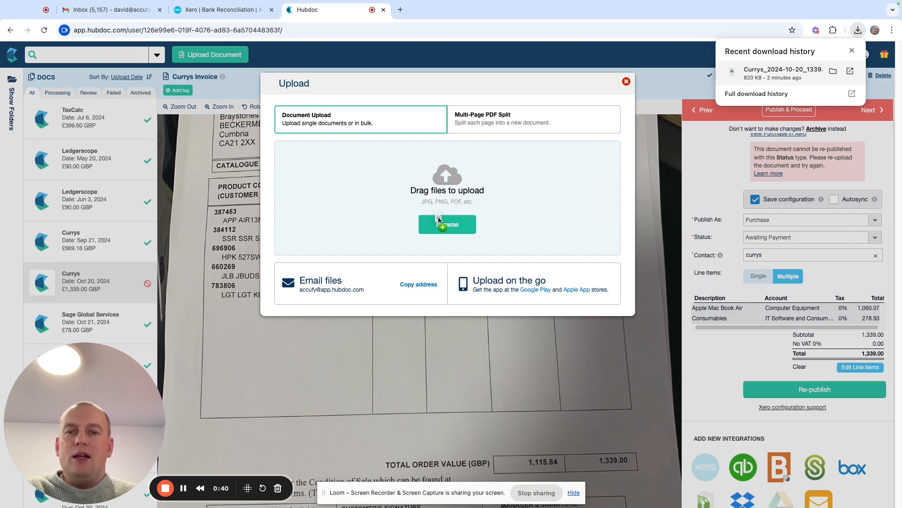
pyautogui.moveTo(439, 220); pyautogui.dragTo(445, 229)
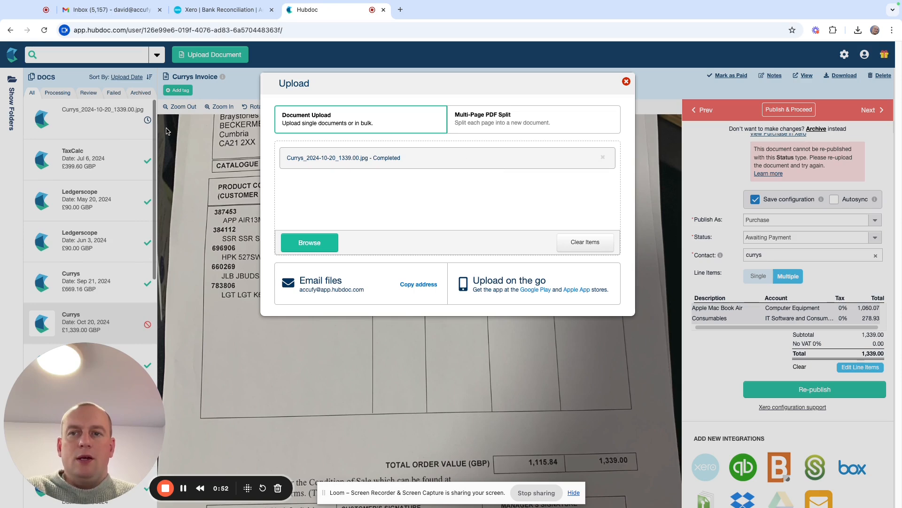
pyautogui.click(627, 82)
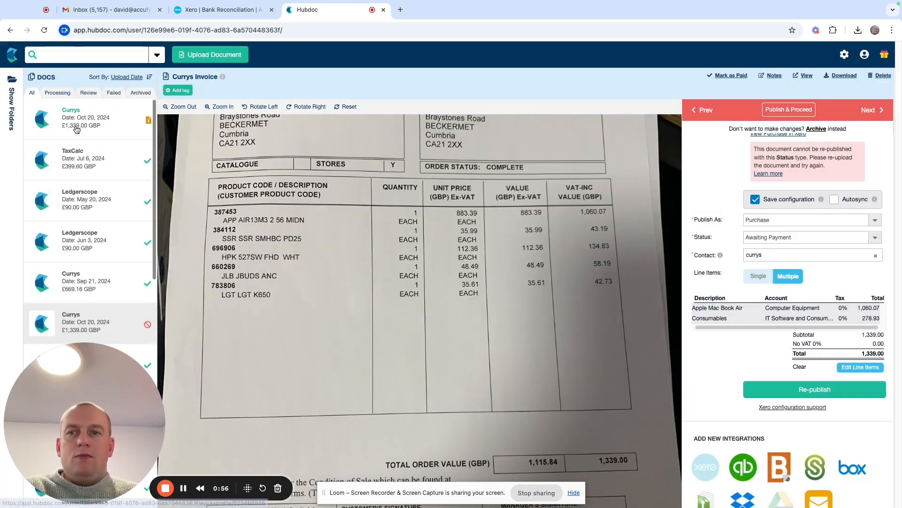
# Step: Open the newly uploaded Currys document and set its document type to Receipt
pyautogui.click(96, 123)
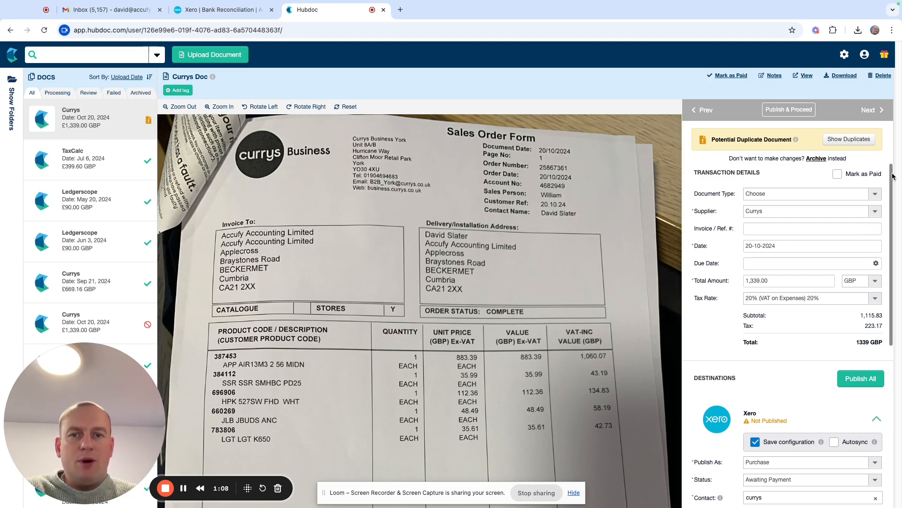
pyautogui.scroll(-3, 893, 175)
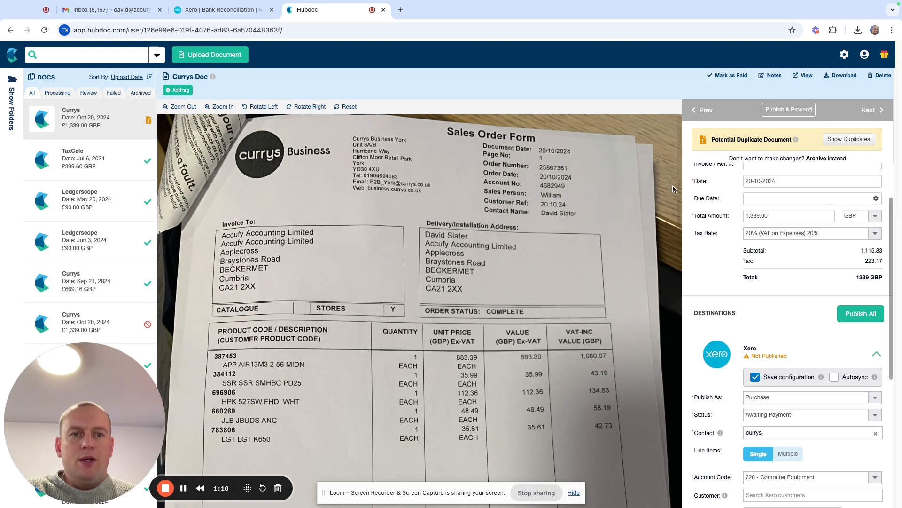
pyautogui.scroll(-5, 676, 212)
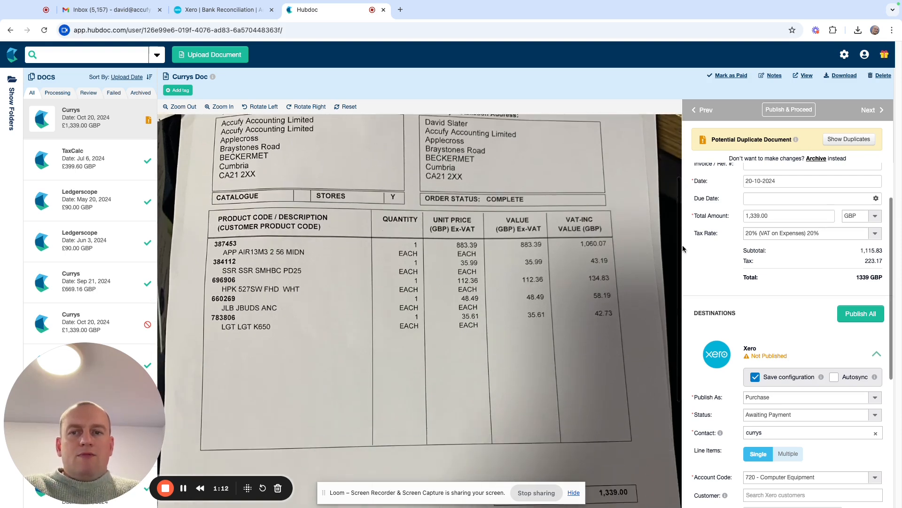
pyautogui.scroll(1, 684, 257)
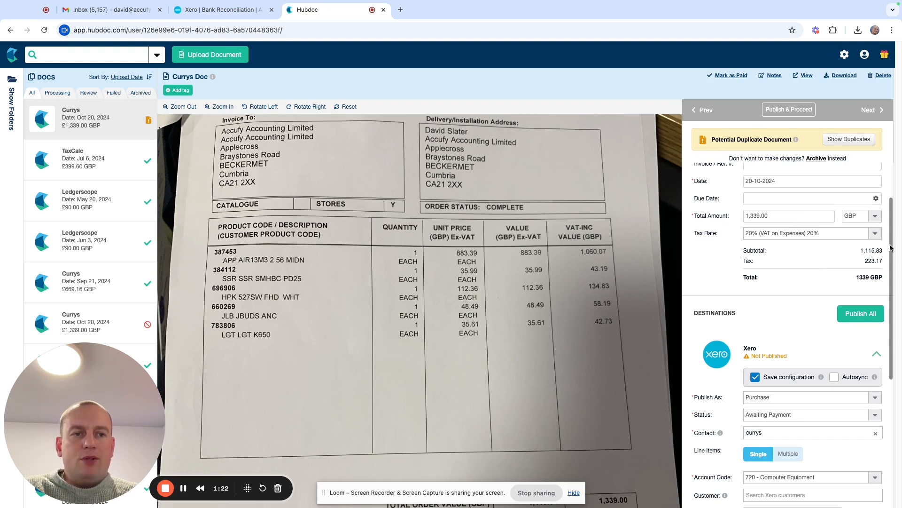
pyautogui.moveTo(892, 228); pyautogui.dragTo(876, 193)
pyautogui.scroll(-1, 875, 193)
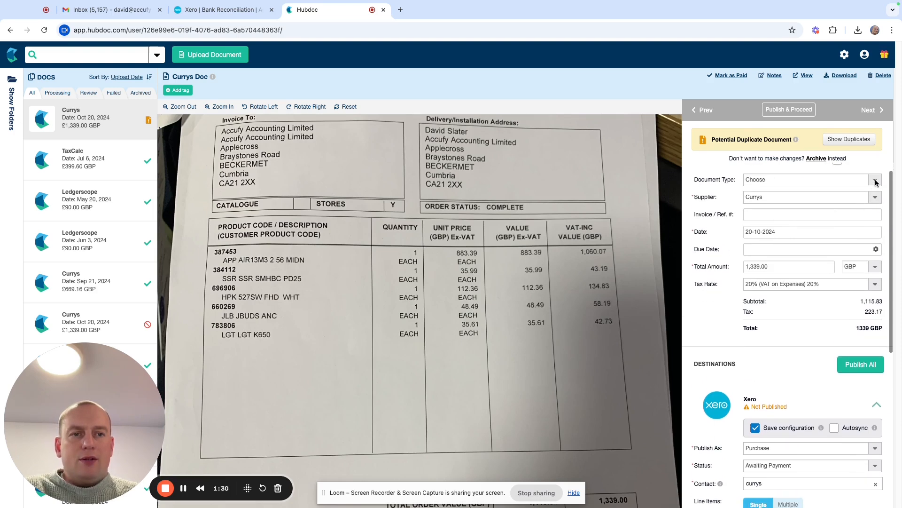
pyautogui.click(876, 182)
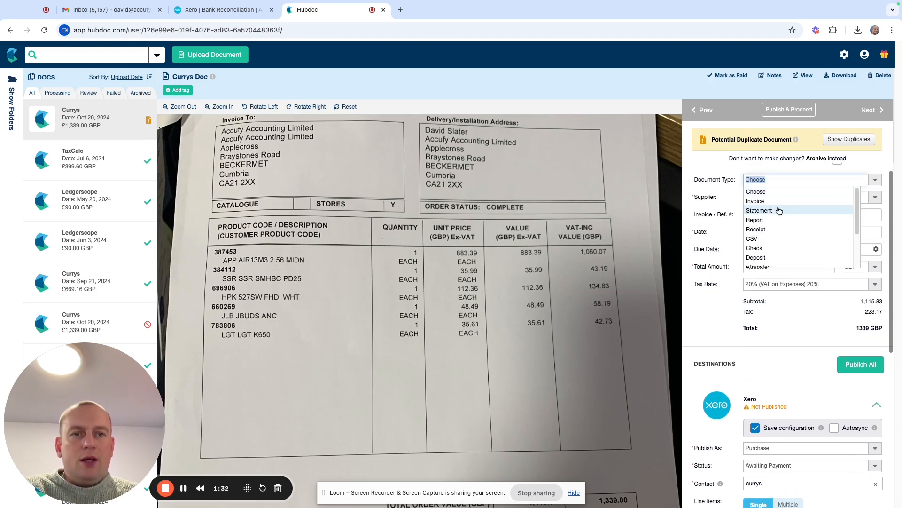
pyautogui.click(774, 229)
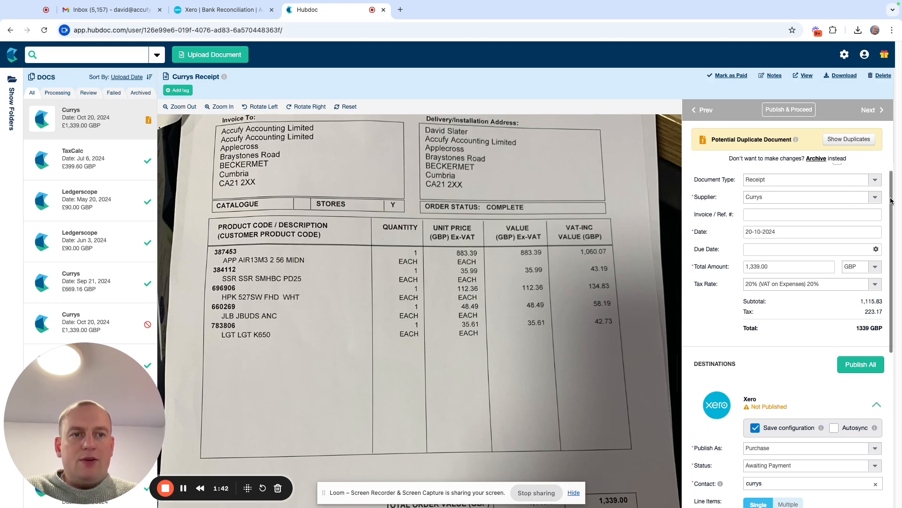
# Step: Split the receipt into tax-exclusive lines: Apple Laptop 883.39 to 720 - Computer Equipment and Consumables 232.45 to 463 - IT Software and Consumables, 20% VAT
pyautogui.scroll(-3, 888, 206)
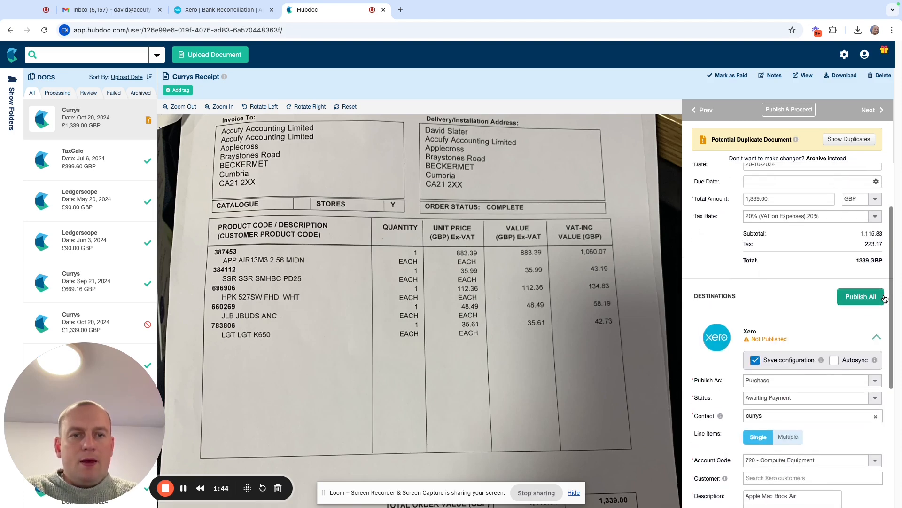
pyautogui.scroll(-3, 870, 282)
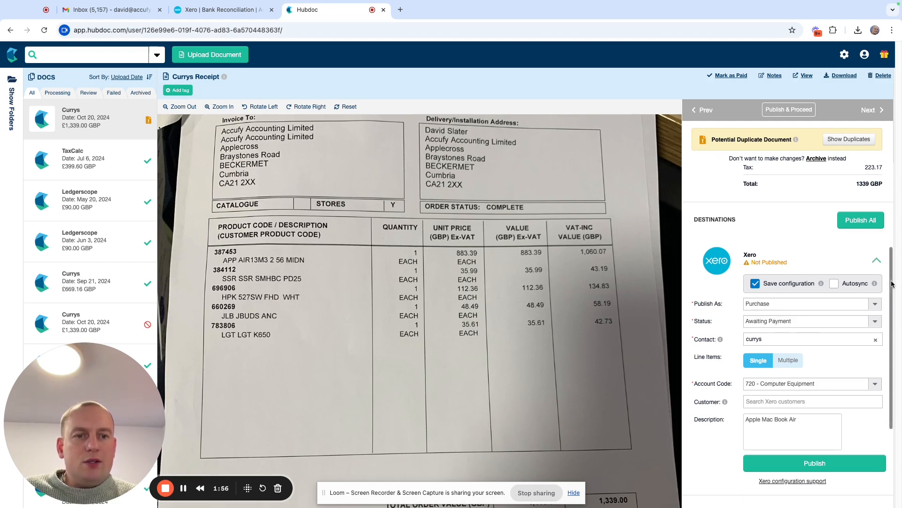
pyautogui.moveTo(892, 284); pyautogui.dragTo(889, 315)
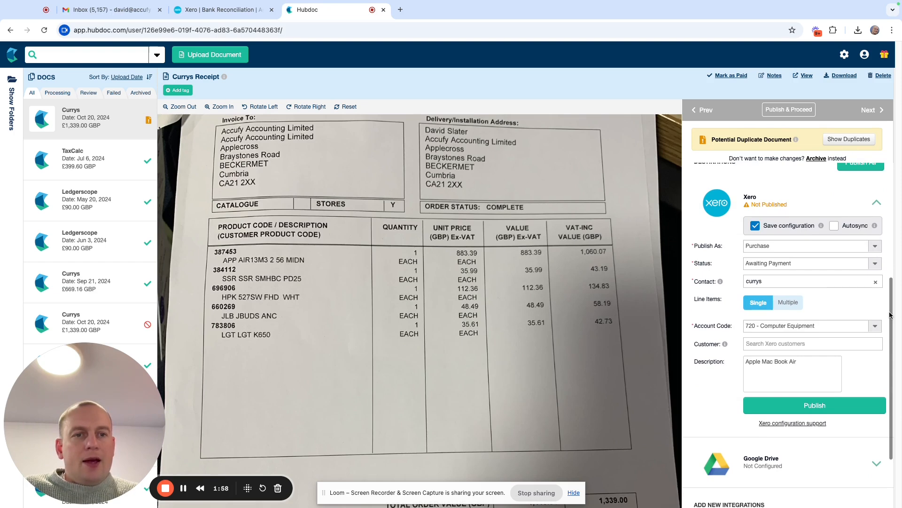
pyautogui.click(788, 305)
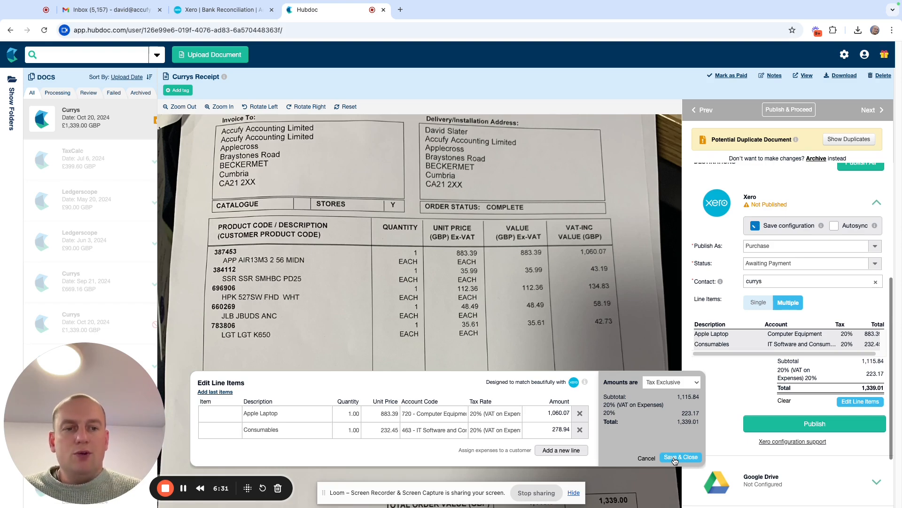
pyautogui.click(674, 457)
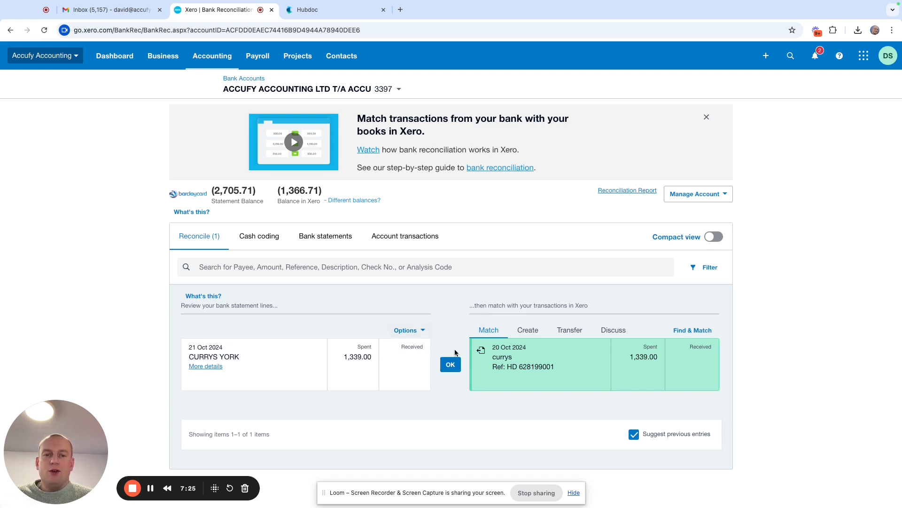
# Step: In Xero, reconcile the CURRYS YORK bank line of 1,339.00 with the suggested Currys bill
pyautogui.click(451, 365)
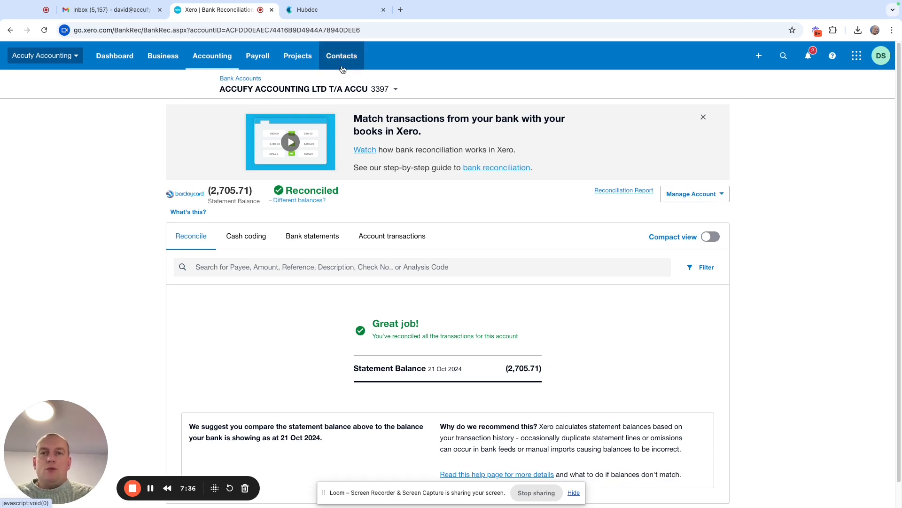
# Step: Open the draft fixed asset Apple Mac Book Air for editing
pyautogui.click(218, 58)
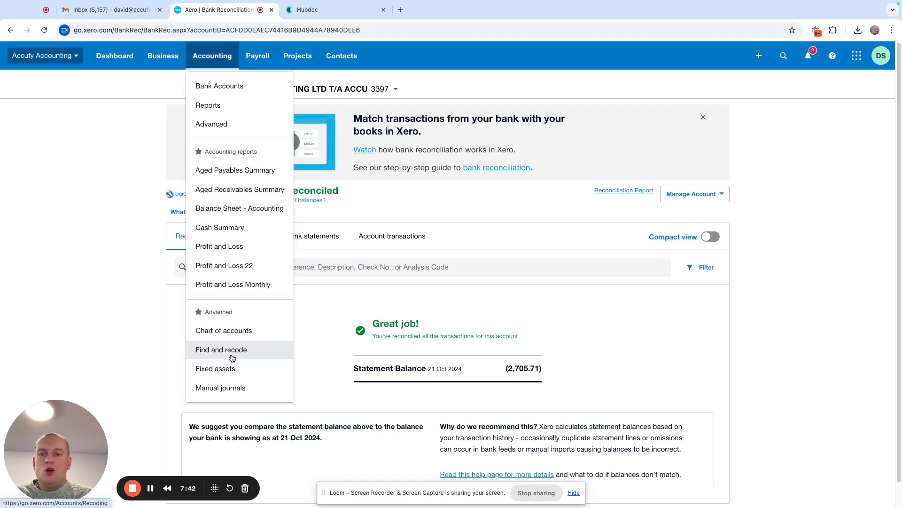
pyautogui.click(216, 368)
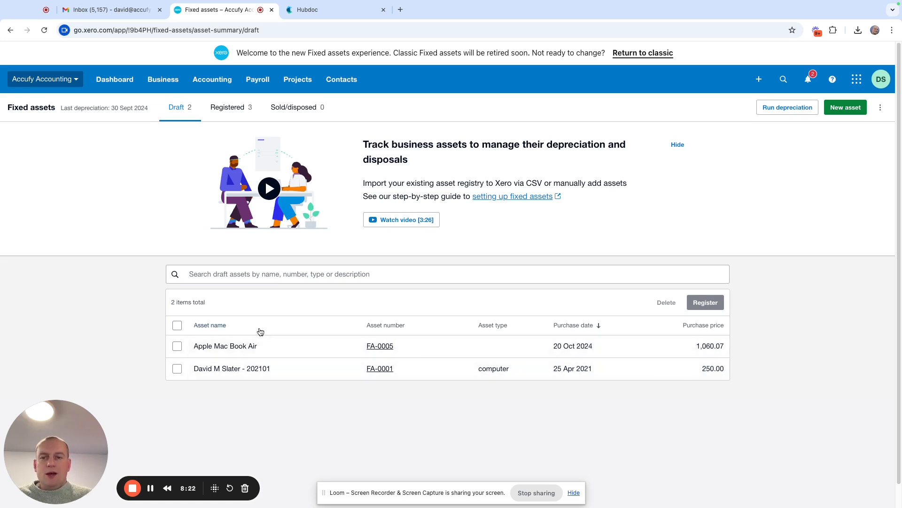
pyautogui.click(236, 348)
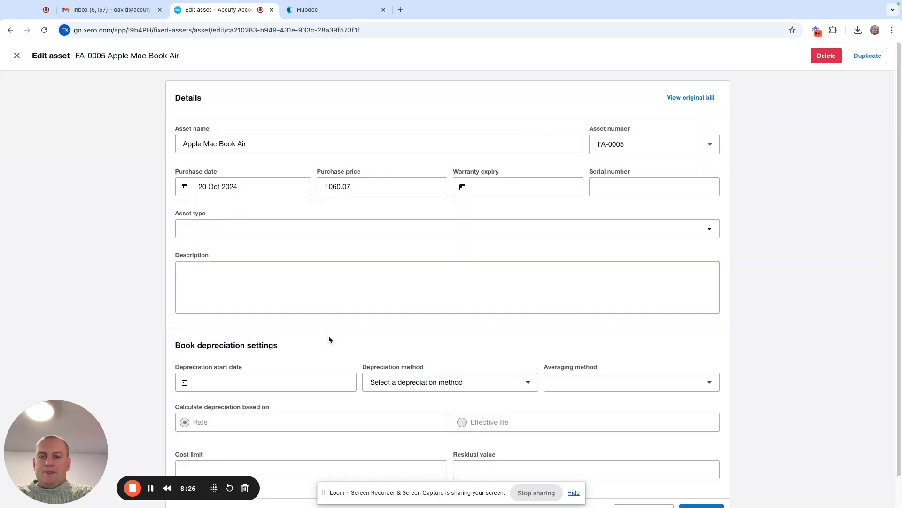
pyautogui.click(262, 144)
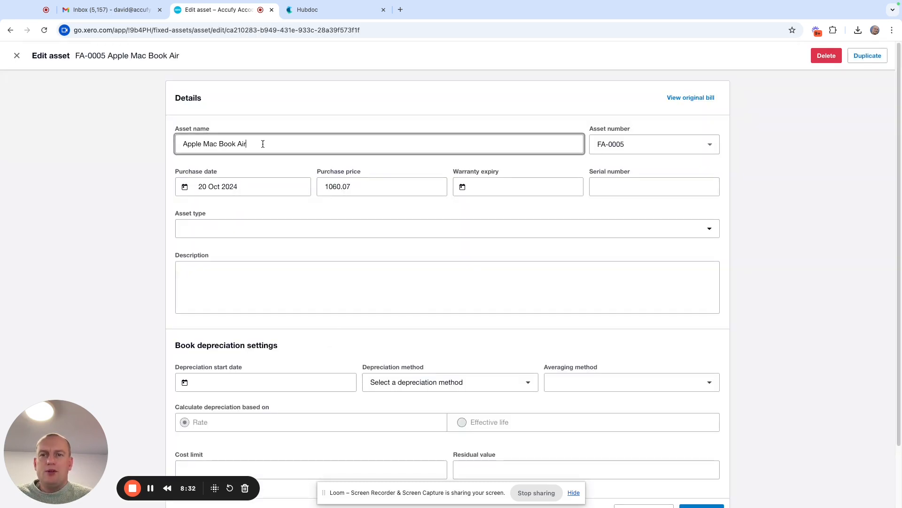
pyautogui.click(495, 119)
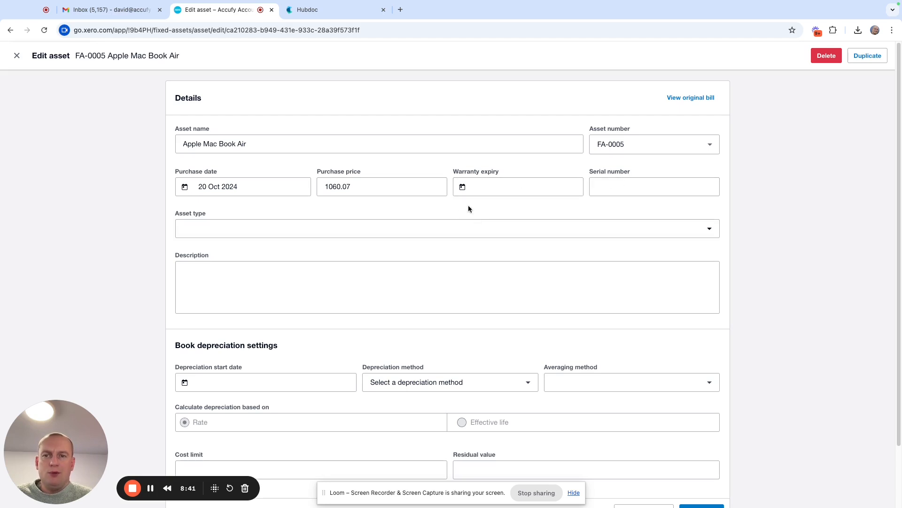
# Step: Start a new asset type for the Apple Mac Book Air and name it Computer Equipment New
pyautogui.click(403, 232)
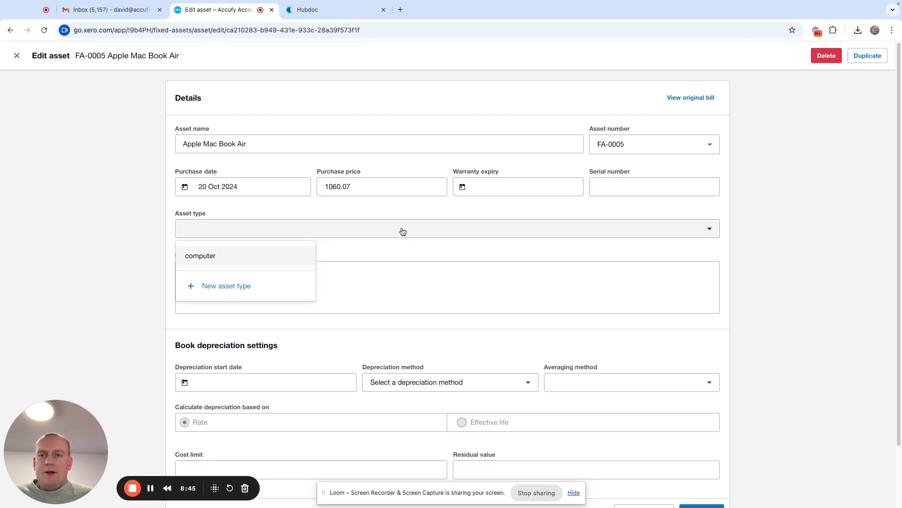
pyautogui.click(254, 289)
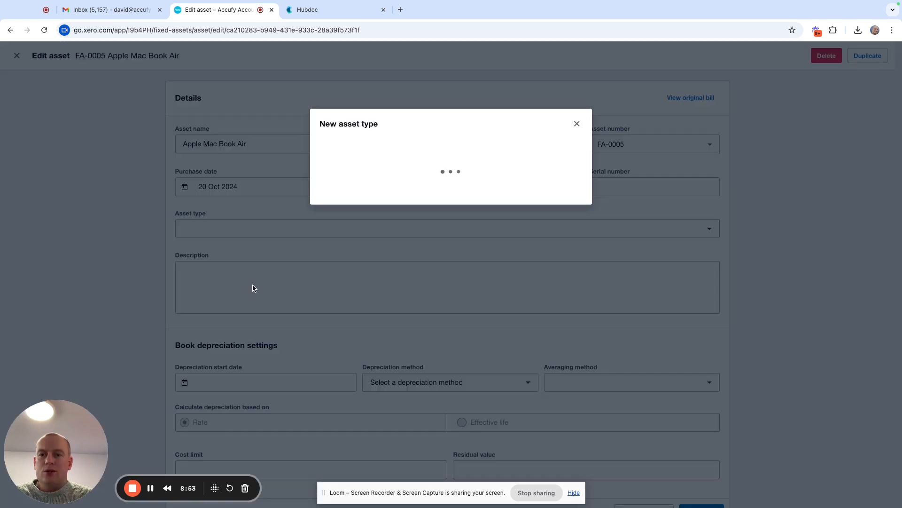
pyautogui.click(500, 152)
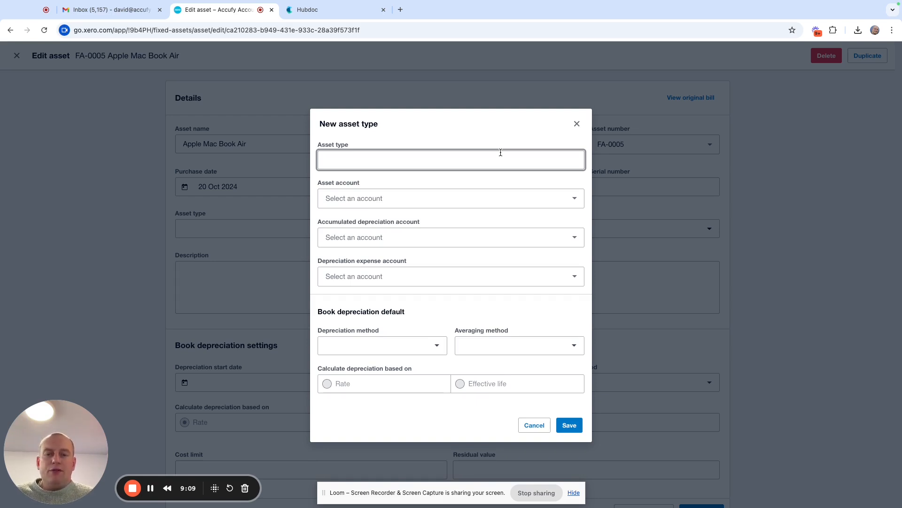
pyautogui.write('Computer Equipment New')
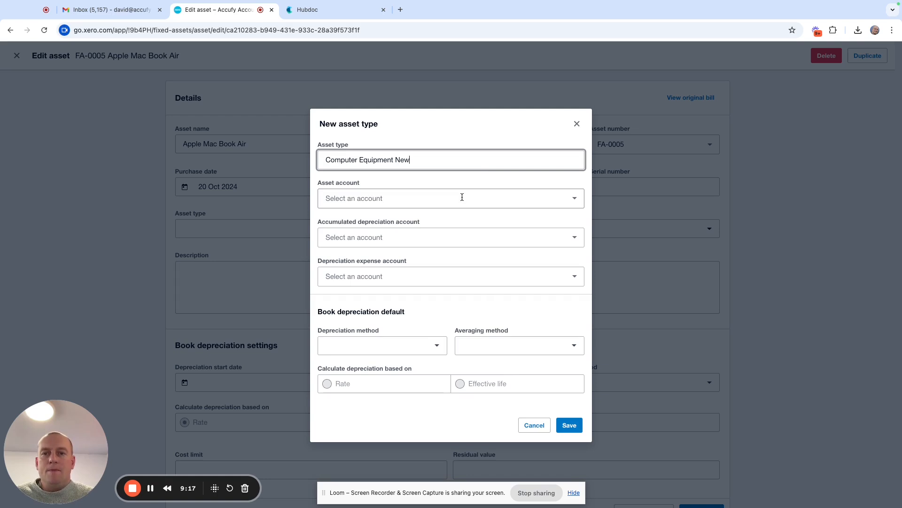
# Step: Set the asset account to 720 - Computer Equipment and the accumulated depreciation account to 721 - Less Accumulated Depreciation on Computer Equipment
pyautogui.click(574, 198)
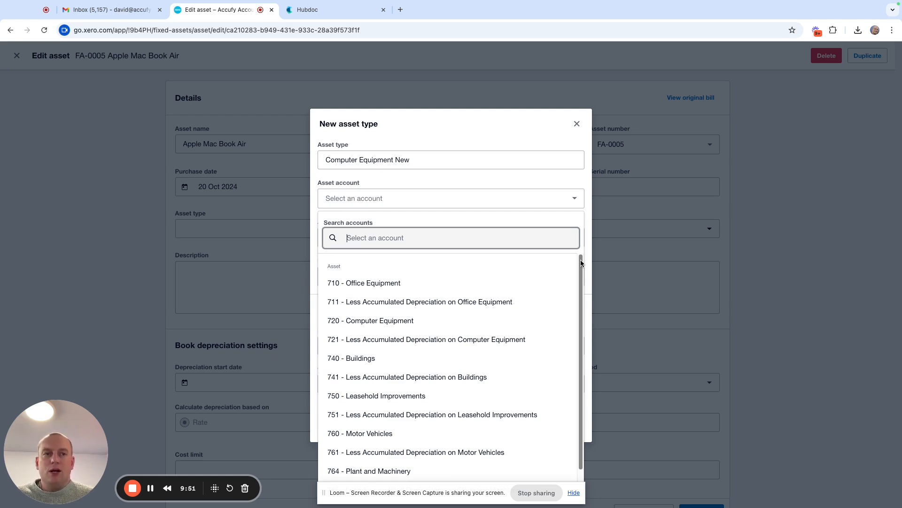
pyautogui.write('comput')
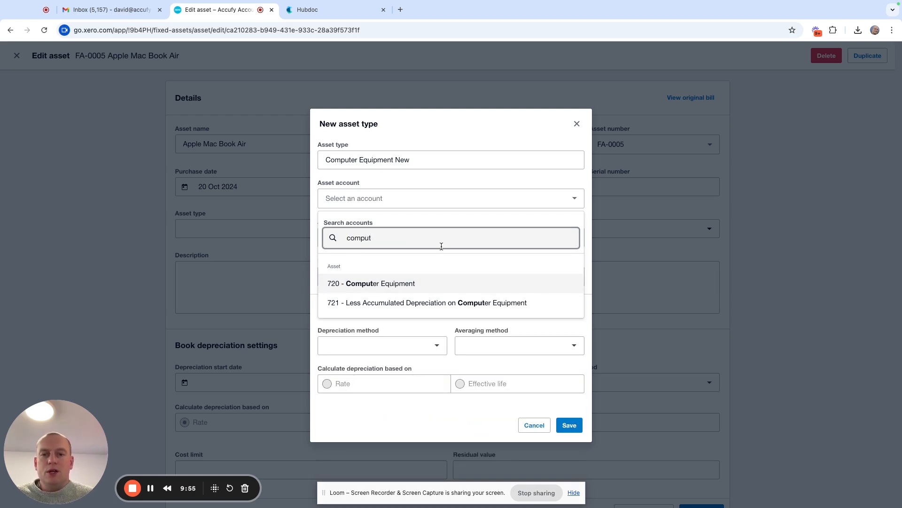
pyautogui.click(398, 284)
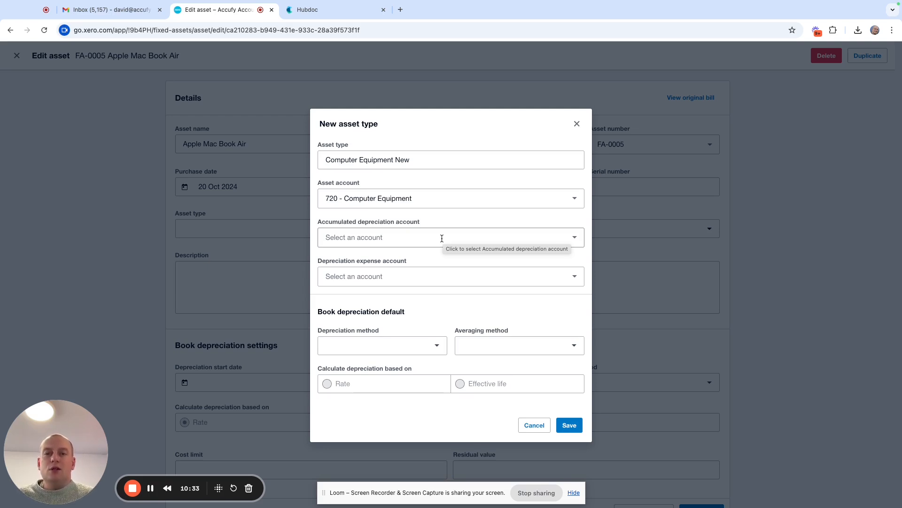
pyautogui.click(576, 238)
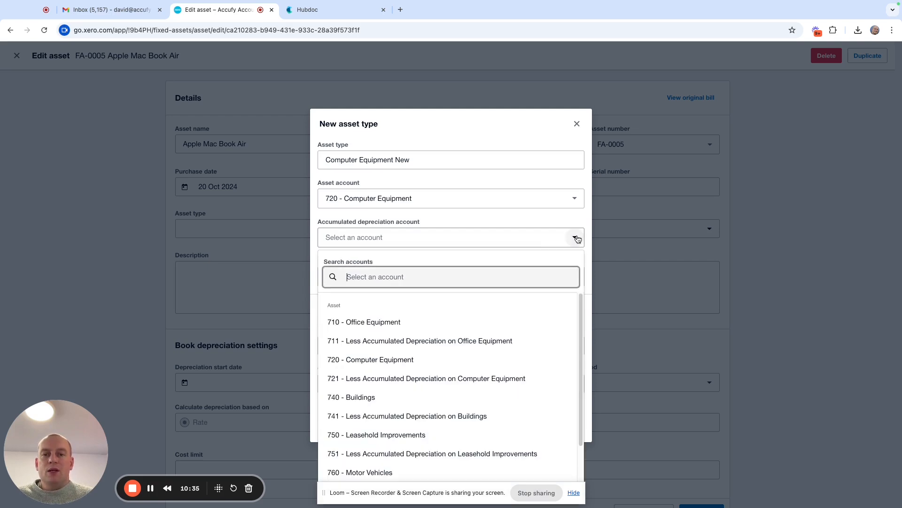
pyautogui.write('comput')
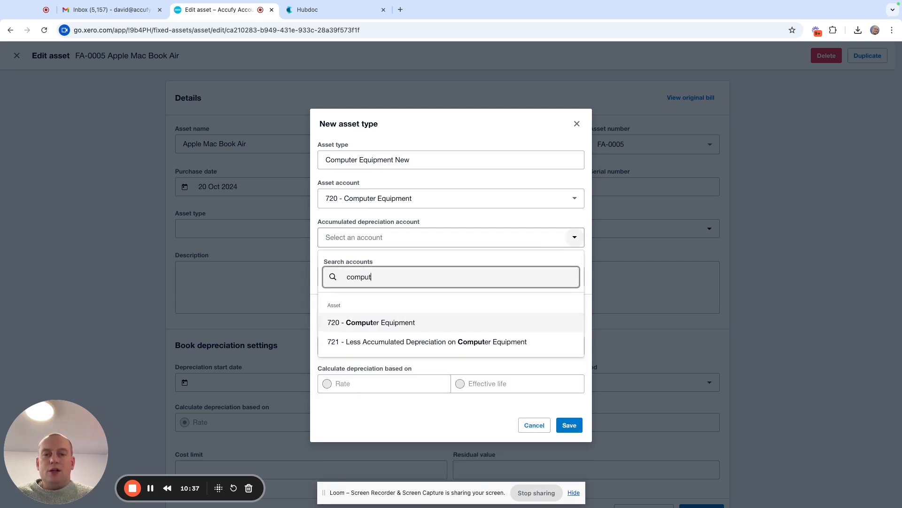
pyautogui.click(421, 348)
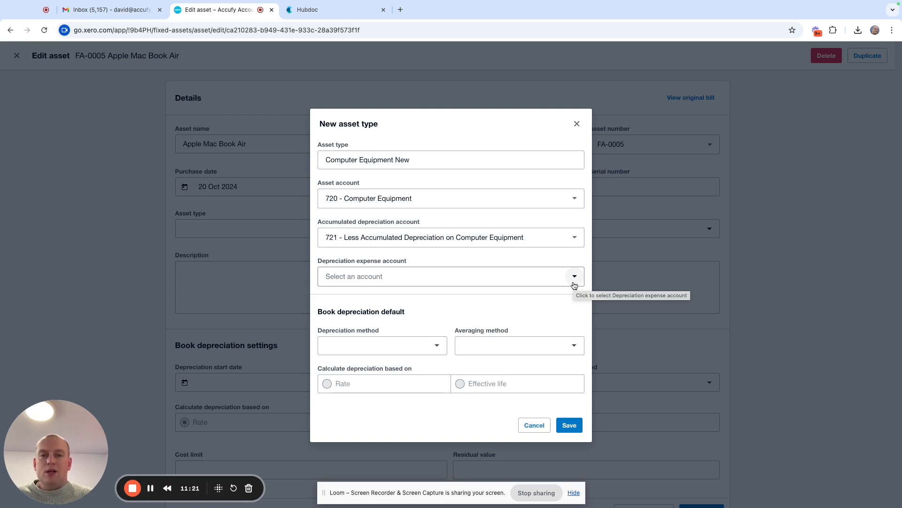
# Step: Set the new asset type's depreciation expense account to 416 - Depreciation Expense
pyautogui.click(575, 277)
pyautogui.write('com')
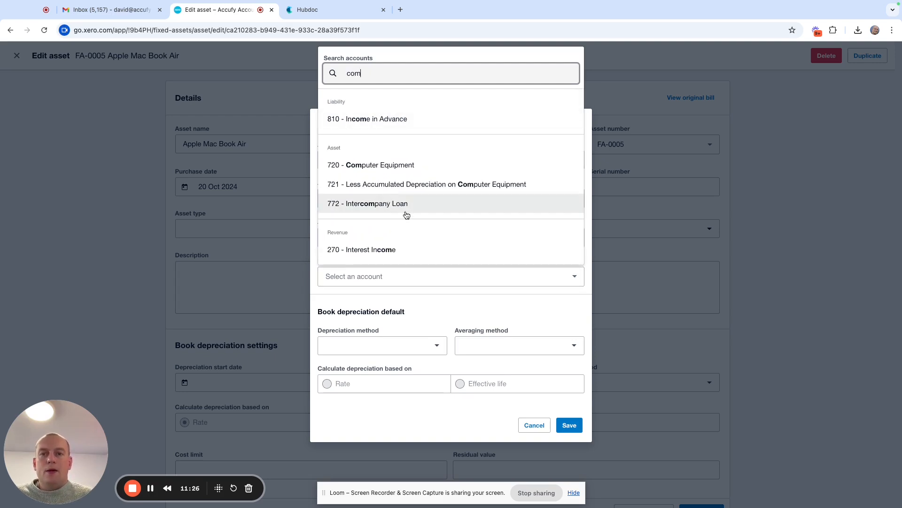
pyautogui.press('BackSpace')
pyautogui.press('BackSpace')
pyautogui.press('BackSpace')
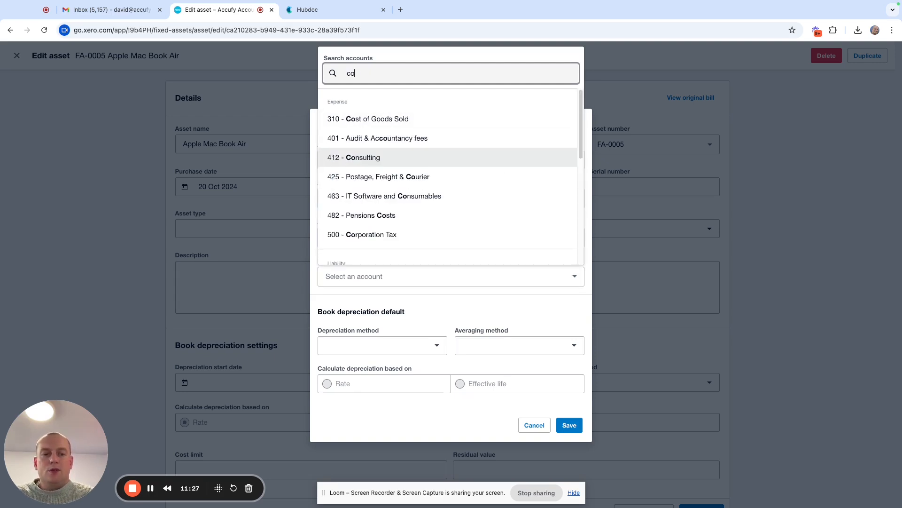
pyautogui.write('depre')
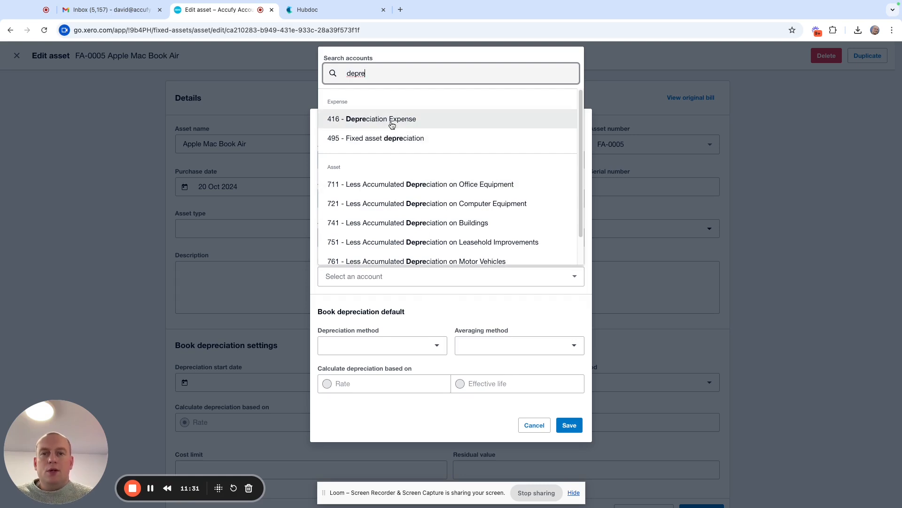
pyautogui.click(440, 123)
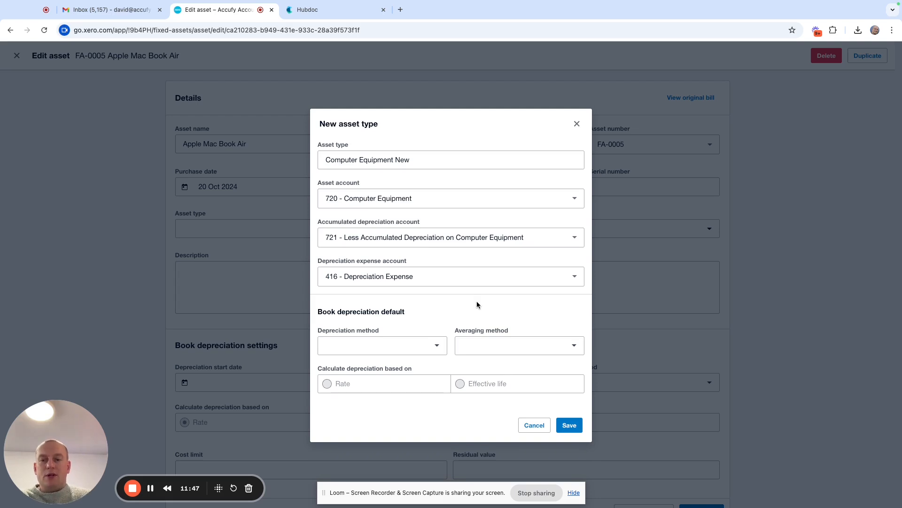
# Step: Set the new asset type's default depreciation method to Straight line and its averaging method to Full month
pyautogui.click(436, 352)
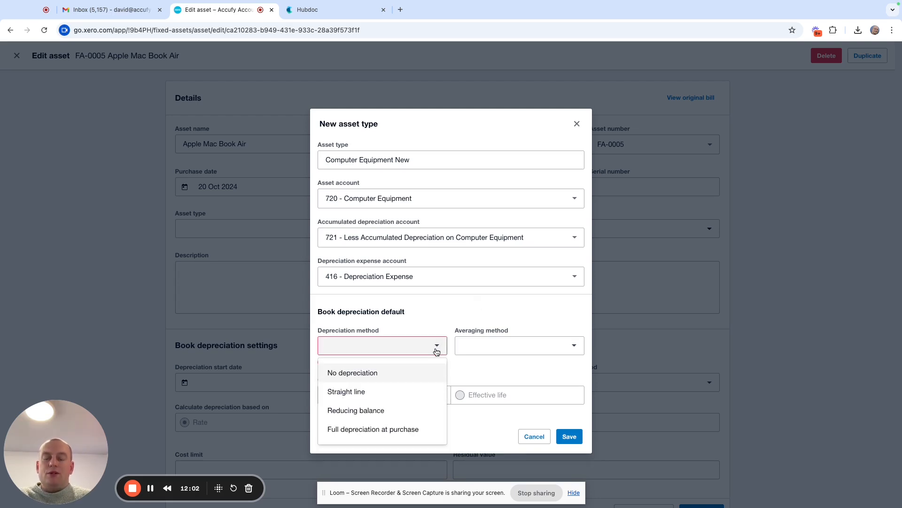
pyautogui.click(398, 393)
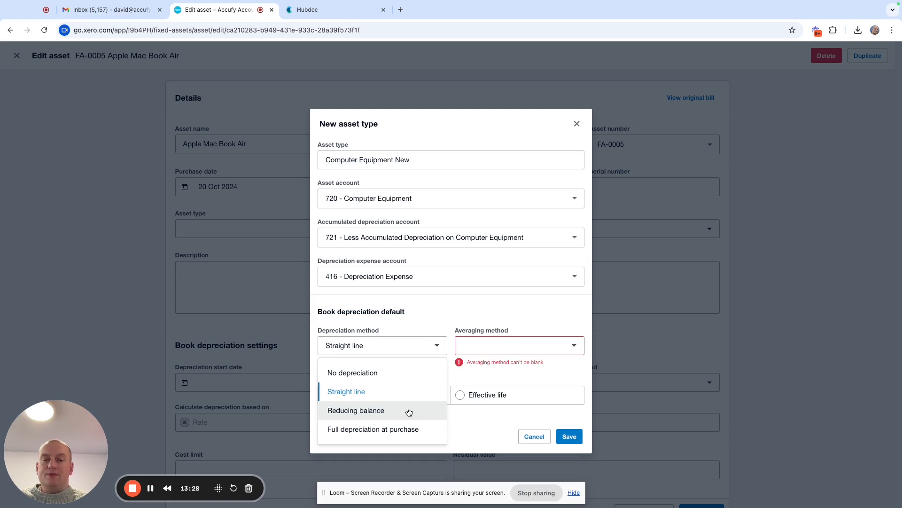
pyautogui.click(376, 397)
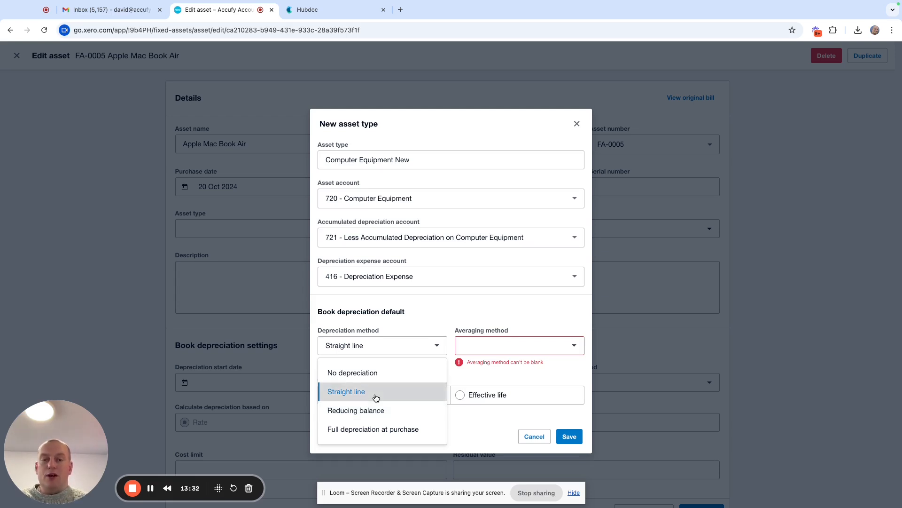
pyautogui.click(574, 349)
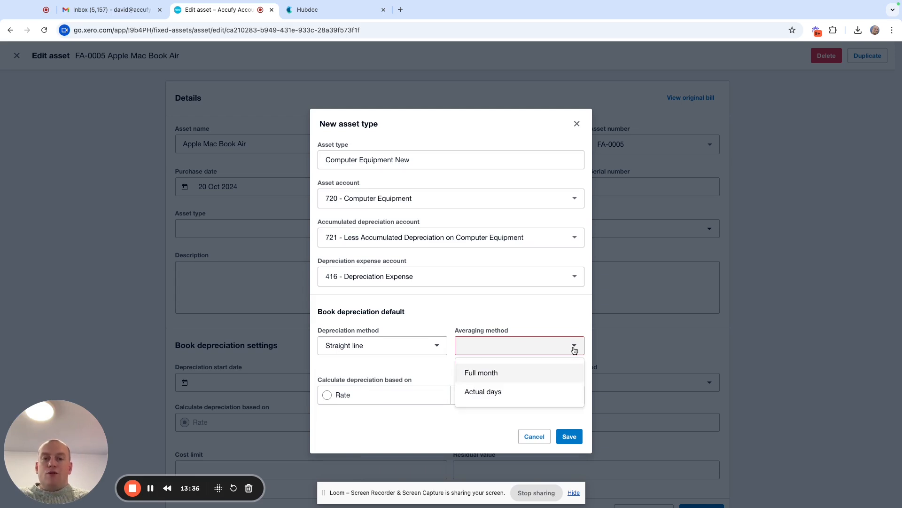
pyautogui.click(516, 377)
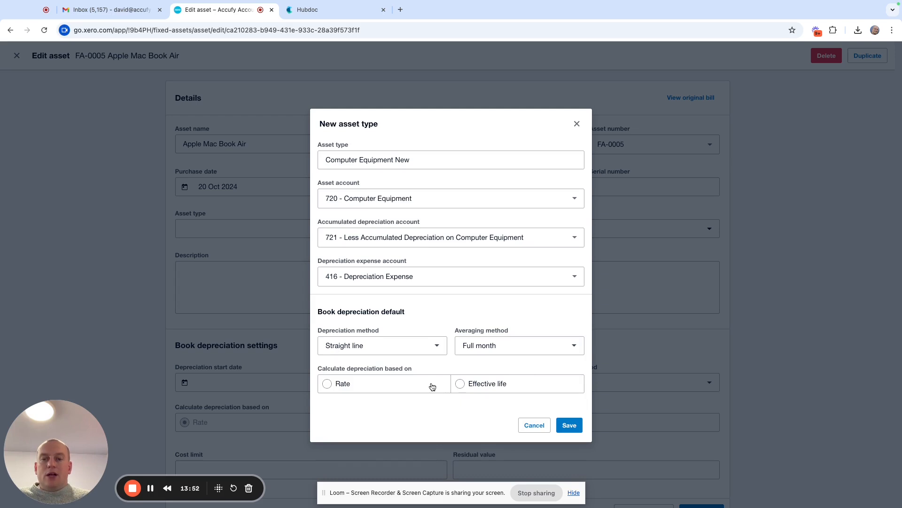
# Step: Base the new asset type's depreciation on an effective life of 5 years and save the asset type
pyautogui.click(460, 384)
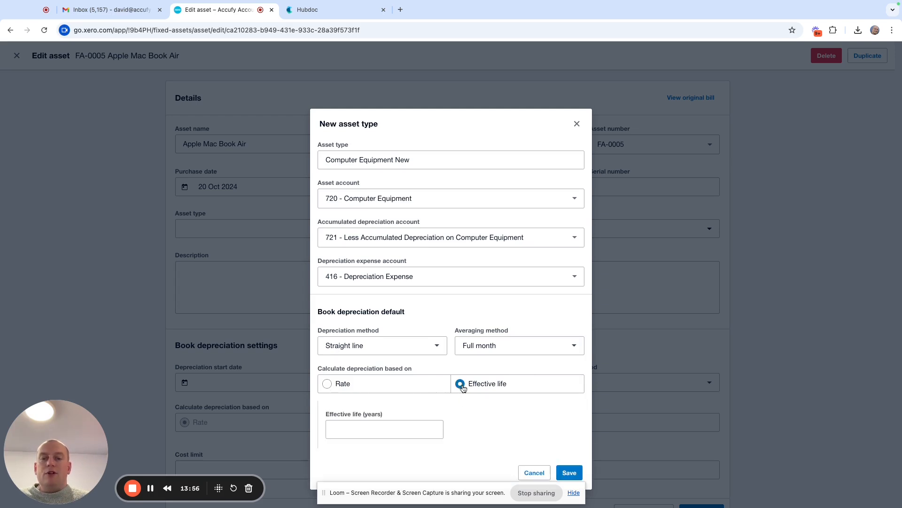
pyautogui.click(392, 428)
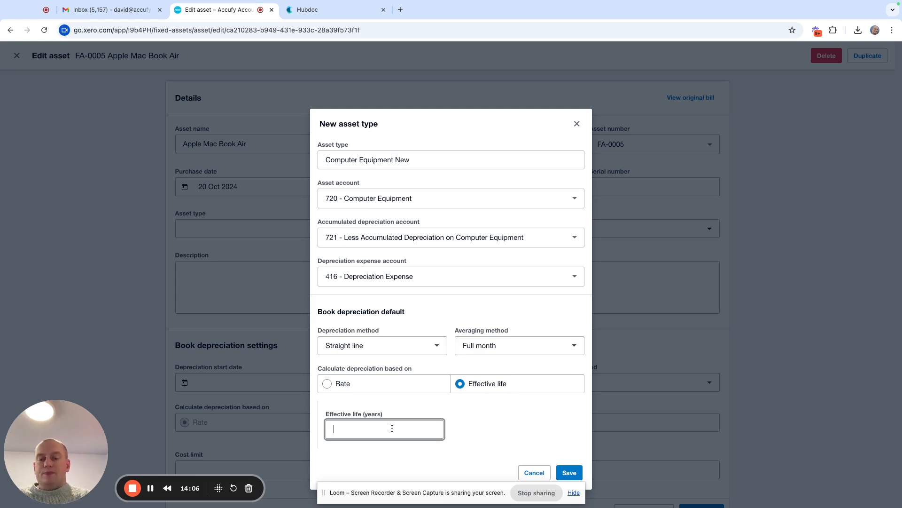
pyautogui.write('5')
pyautogui.click(506, 419)
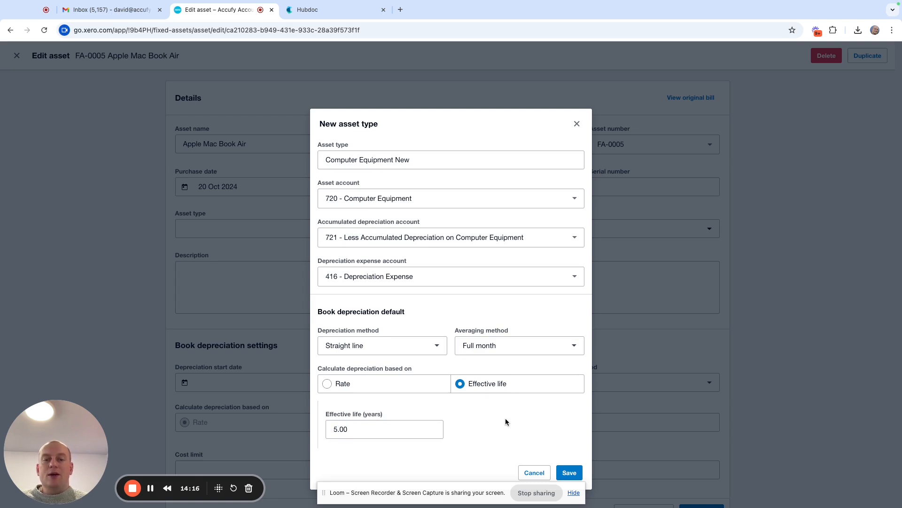
pyautogui.click(569, 472)
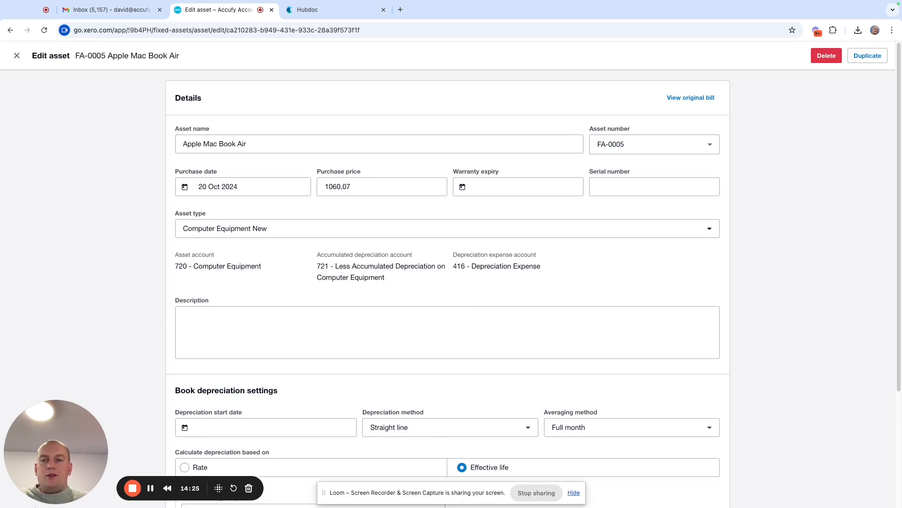
# Step: Change the asset type of the Apple Mac Book Air to the existing computer type
pyautogui.click(272, 230)
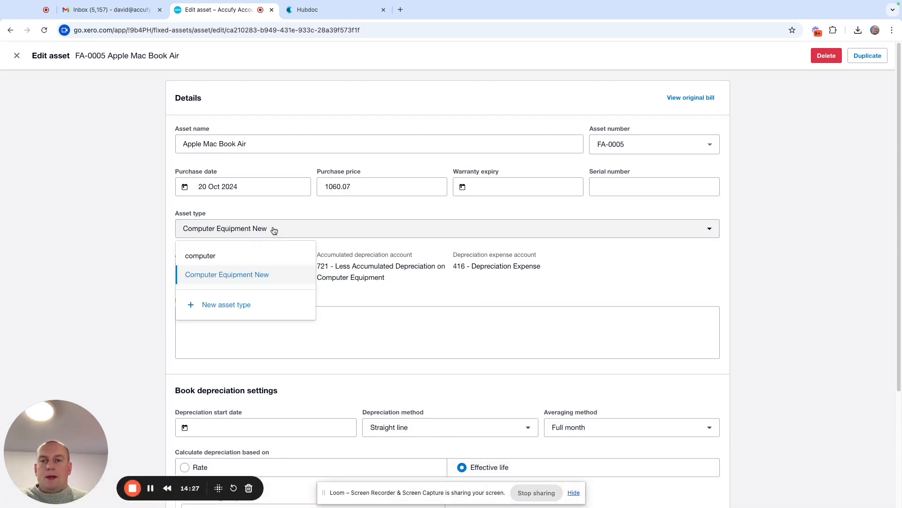
pyautogui.click(256, 257)
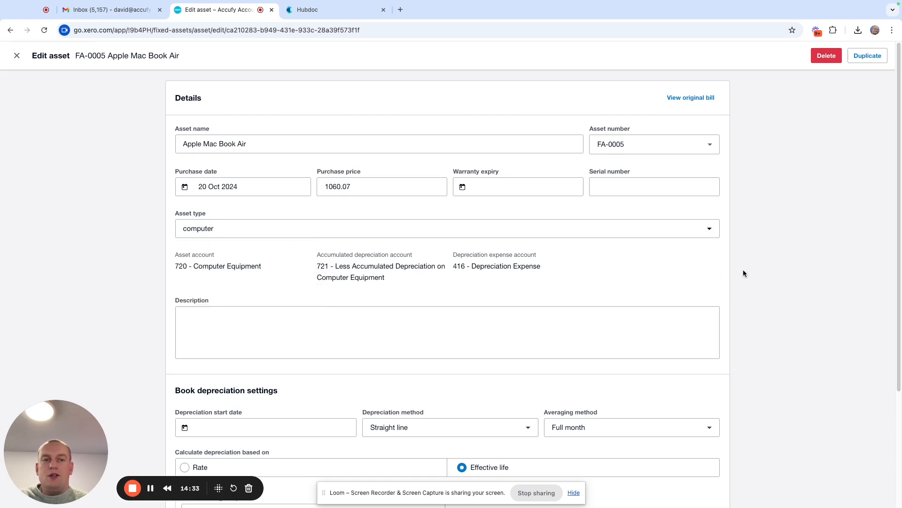
# Step: Set the Apple Mac Book Air's depreciation start date to 20 Oct 2024 and register the asset
pyautogui.scroll(-1, 744, 273)
pyautogui.scroll(-5, 743, 273)
pyautogui.click(276, 274)
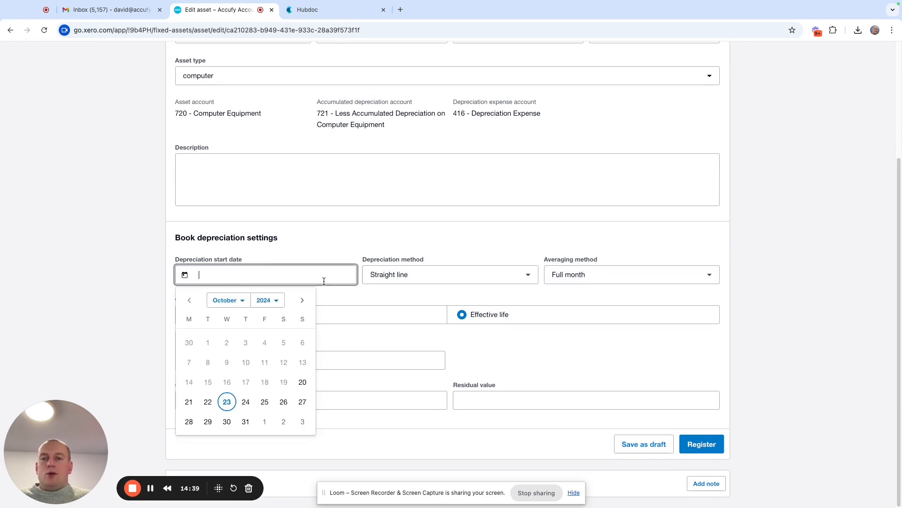
pyautogui.click(759, 259)
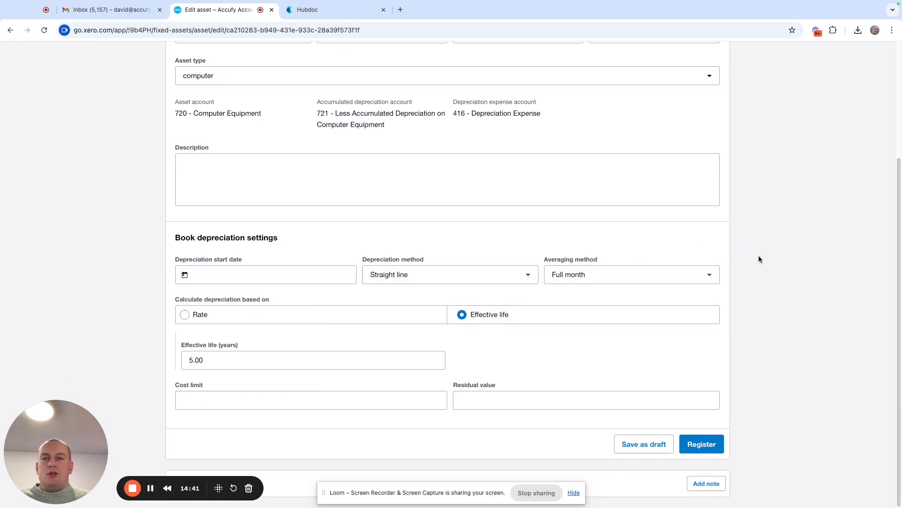
pyautogui.scroll(2, 759, 256)
pyautogui.scroll(-2, 759, 255)
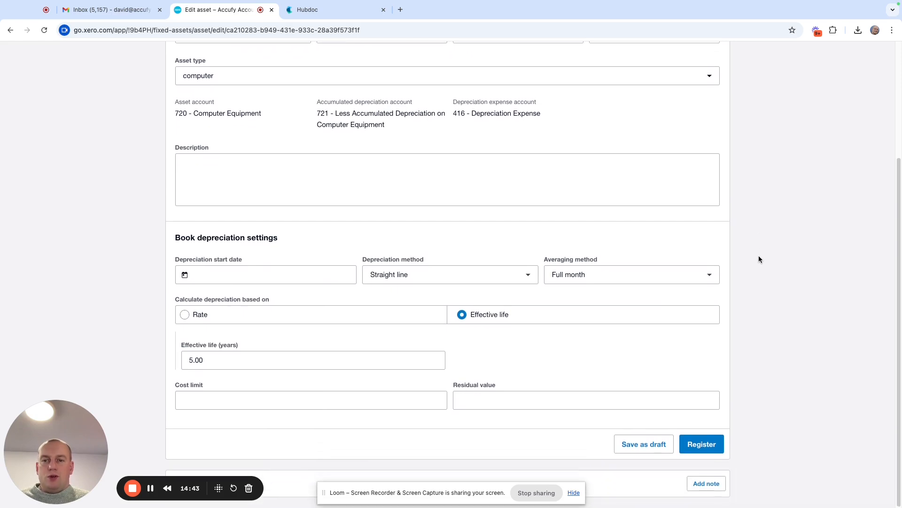
pyautogui.click(221, 275)
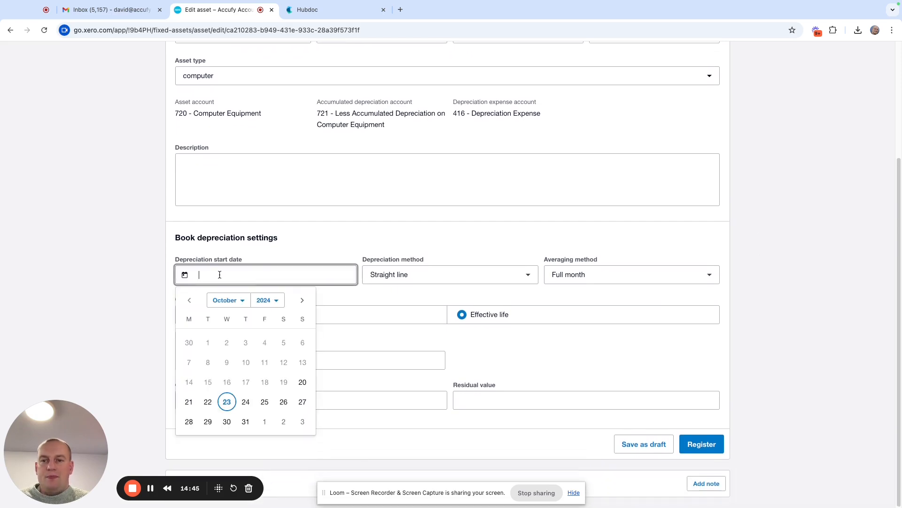
pyautogui.click(303, 382)
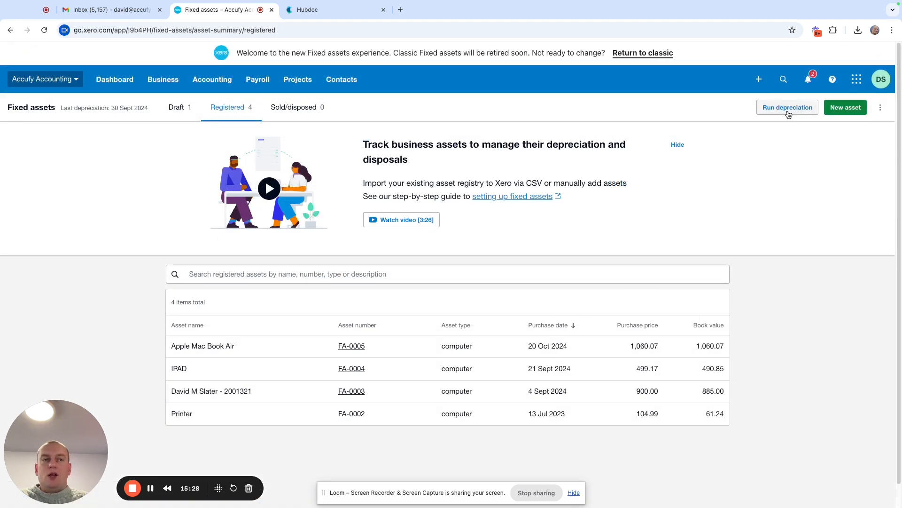
# Step: Open the depreciation run for the registered fixed assets and set its end date to 30 Sept 2025
pyautogui.click(787, 108)
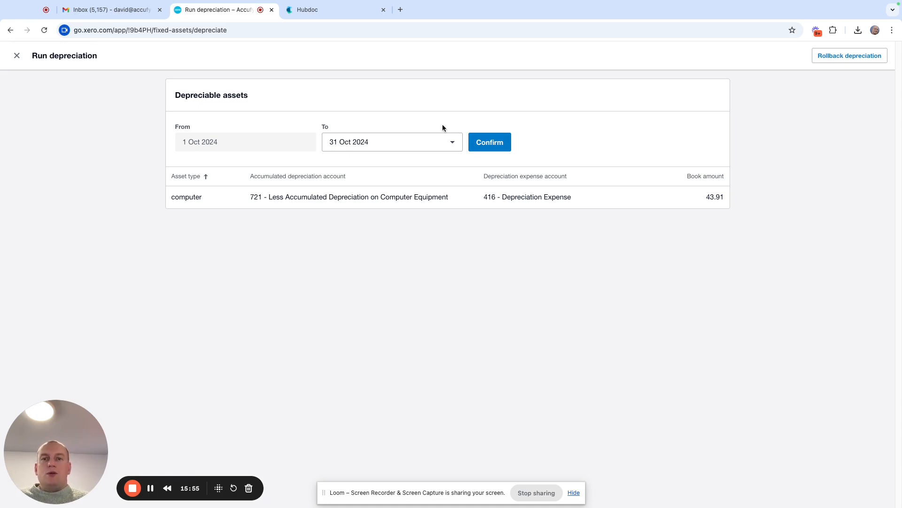
pyautogui.click(457, 146)
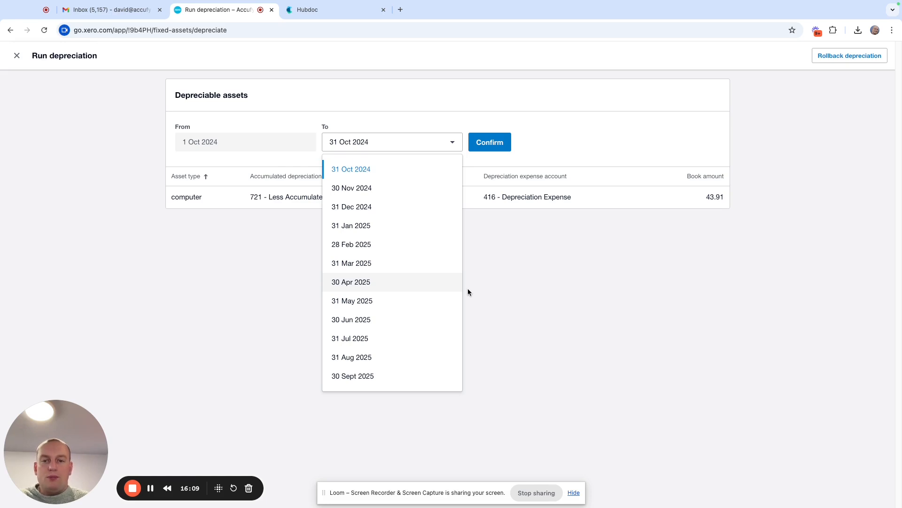
pyautogui.click(412, 375)
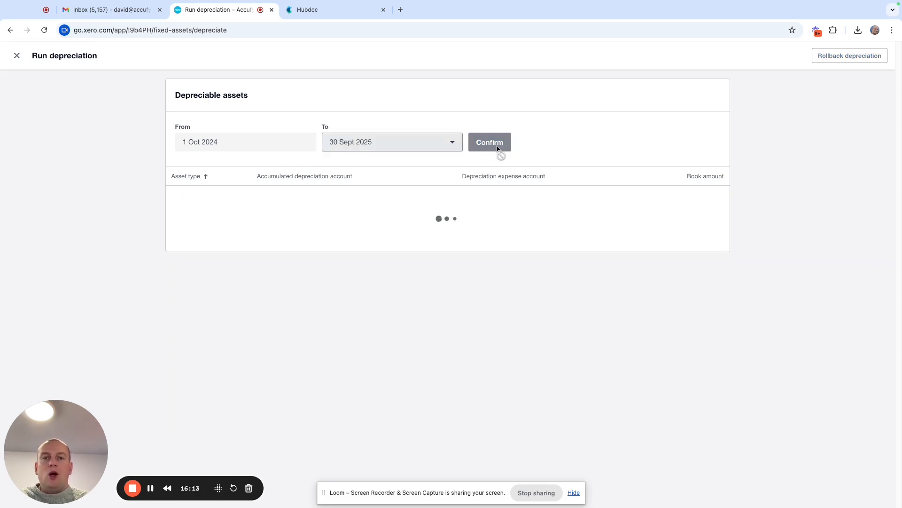